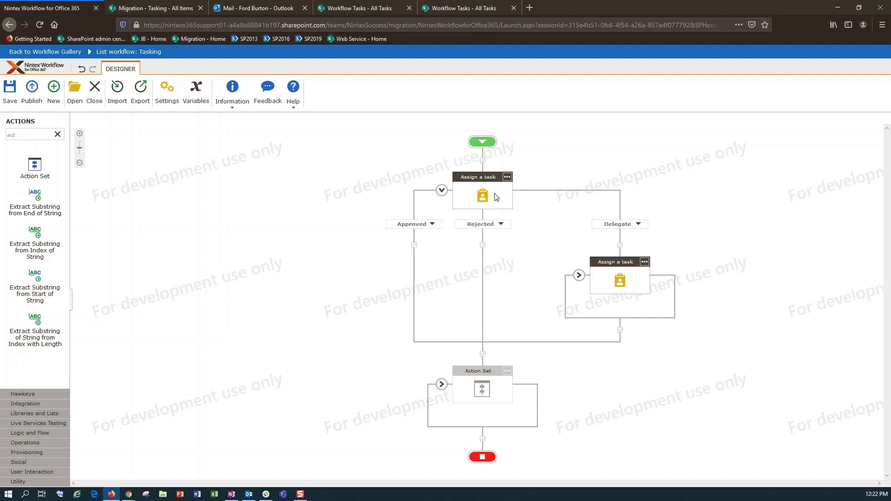
Open the settings of the first Assign a task action, the Delegation Task.
double_click(489, 200)
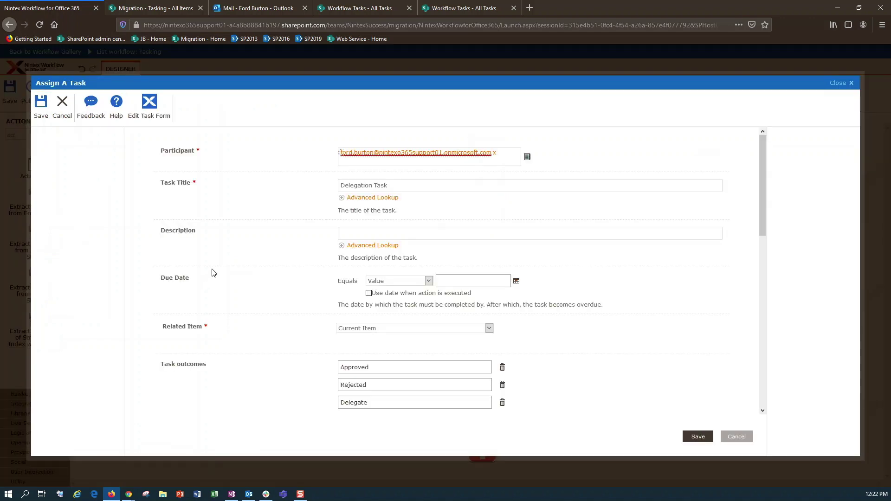
Set the Delegation Task's escalate or auto-complete option to 'Escalate to person or group'.
scroll(211, 274, "down", 15)
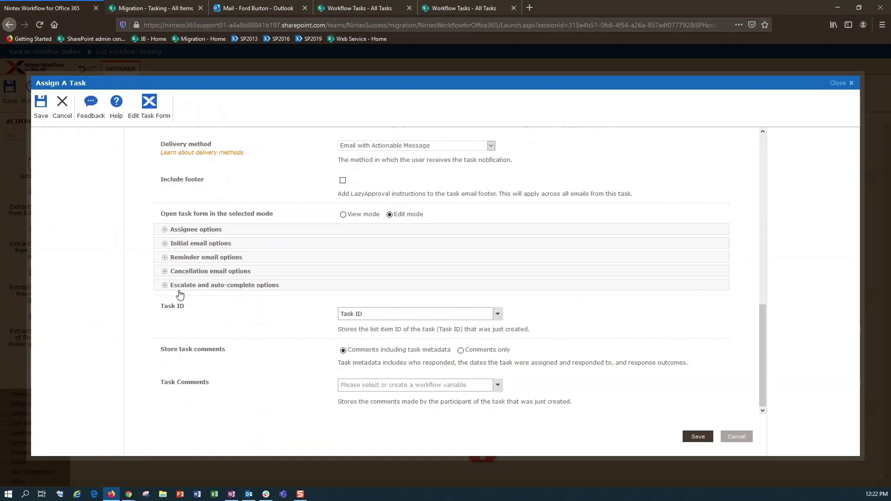
left_click(180, 289)
left_click(373, 301)
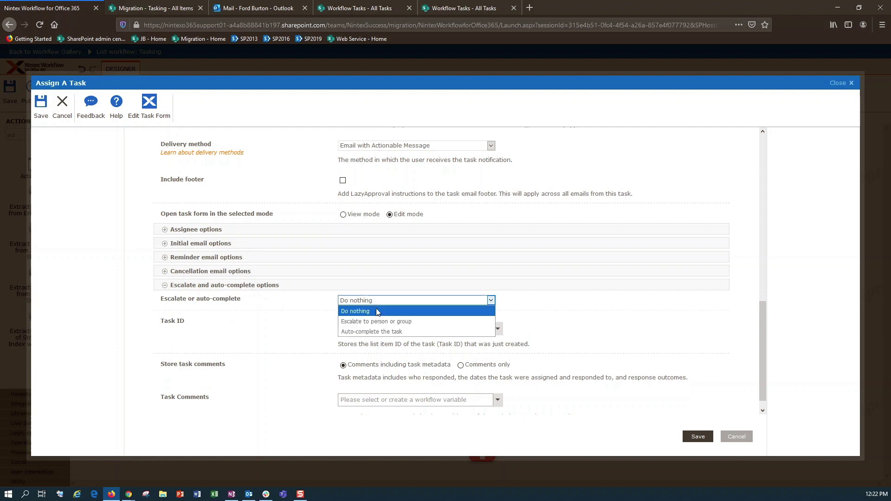
left_click(385, 320)
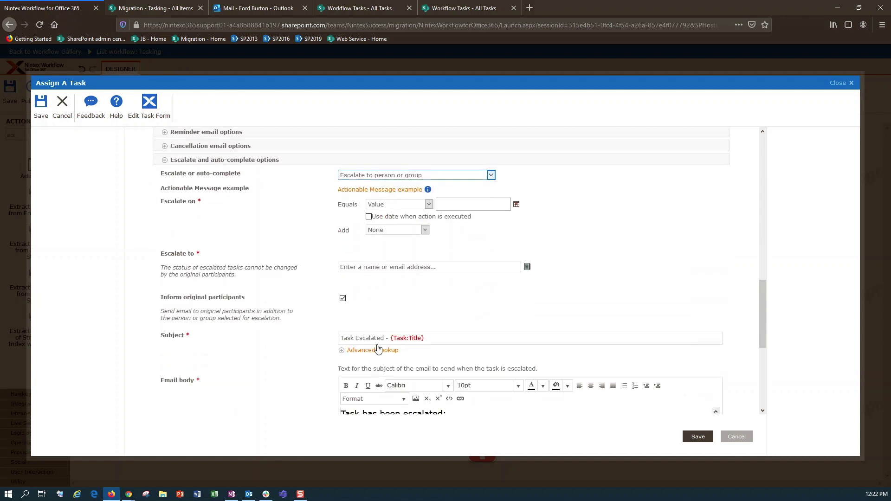
scroll(344, 361, "down", 3)
scroll(501, 243, "up", 10)
scroll(358, 183, "down", 4)
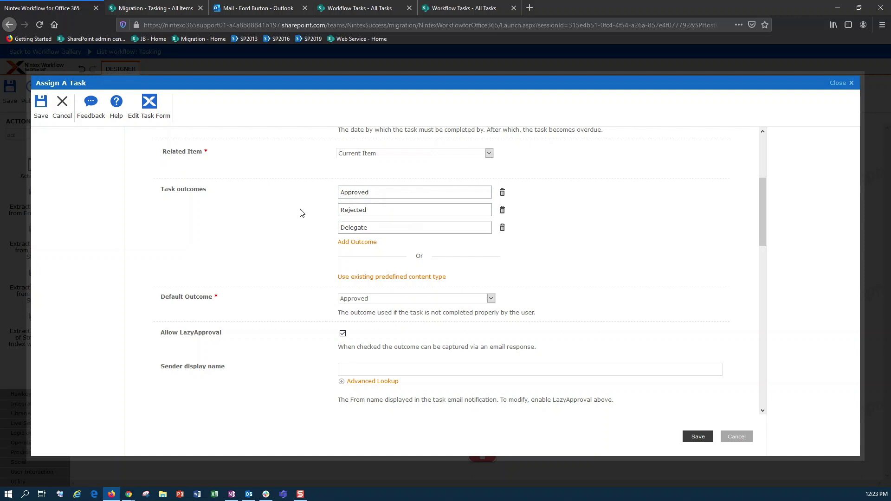
scroll(304, 213, "down", 5)
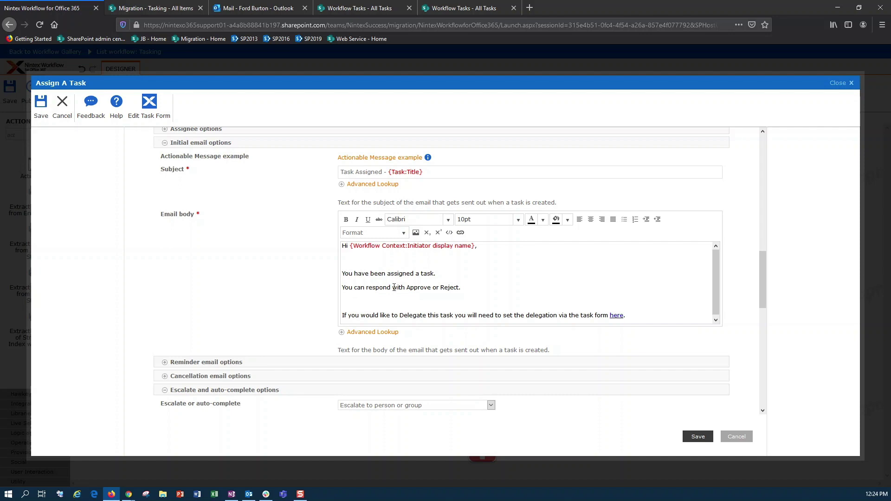
scroll(301, 293, "up", 5)
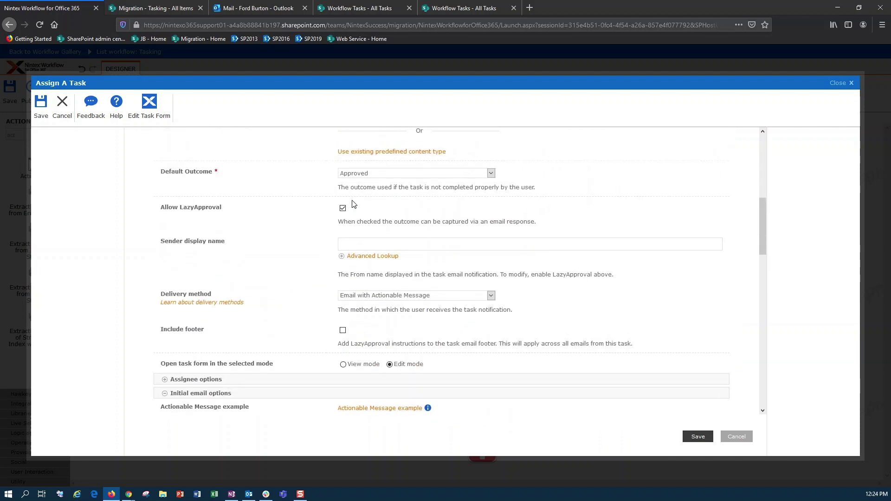
scroll(301, 235, "down", 5)
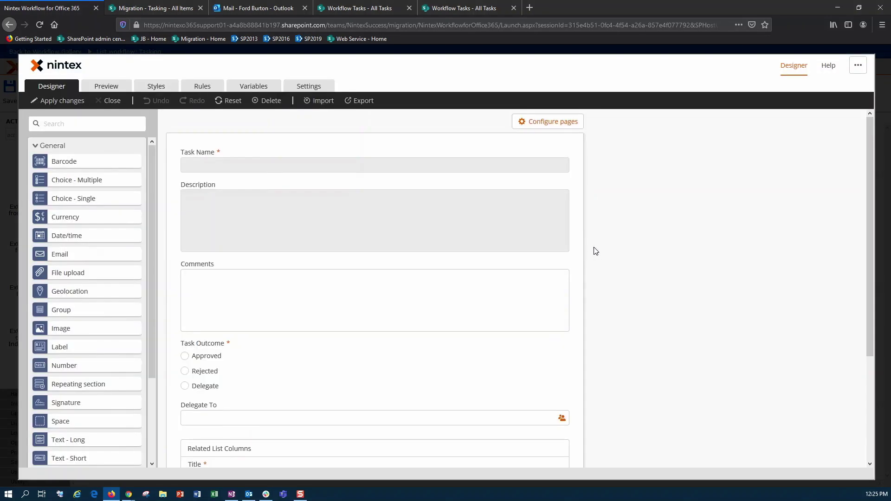
Check which workflow variable the Delegate To people picker is connected to.
scroll(296, 209, "down", 3)
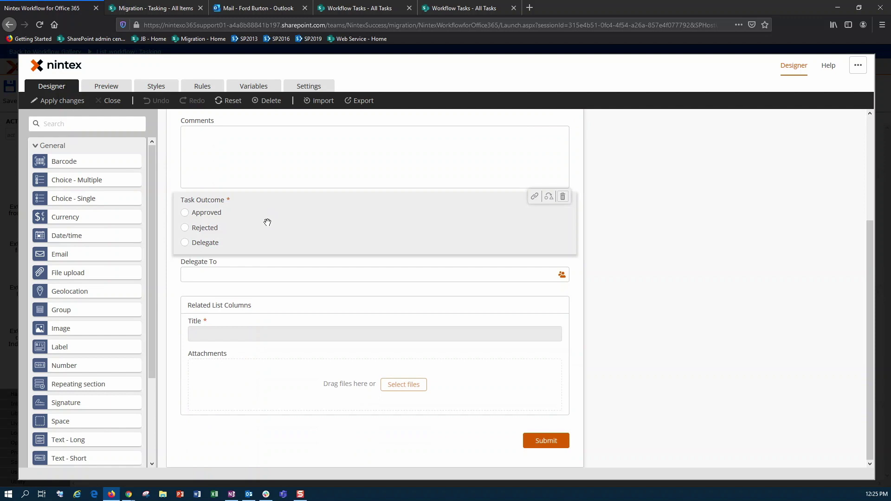
left_click(223, 272)
scroll(116, 385, "down", 3)
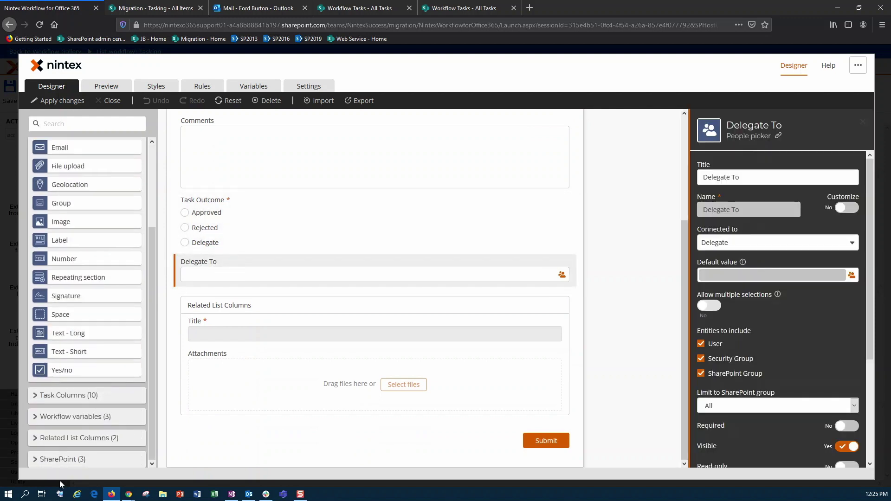
left_click(54, 461)
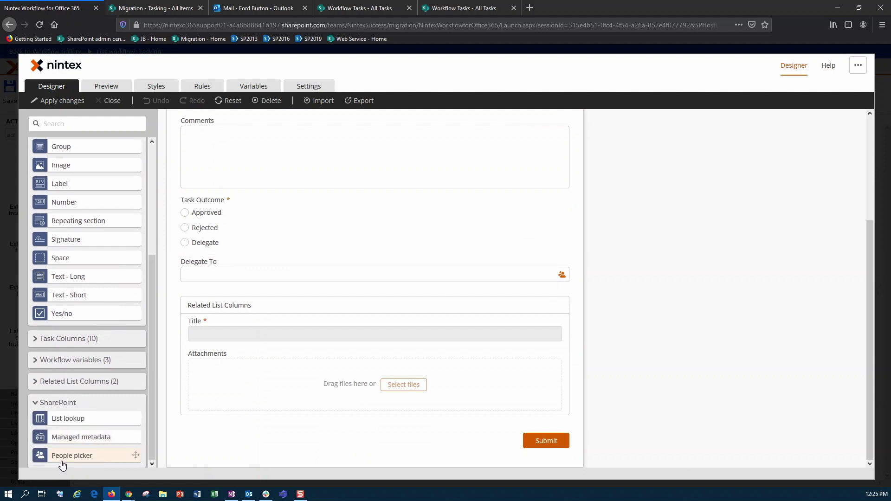
left_click(277, 269)
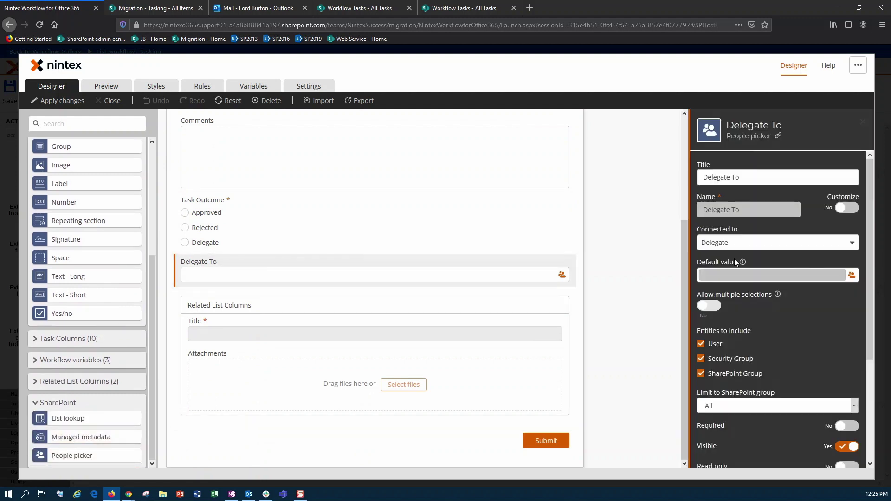
left_click(724, 243)
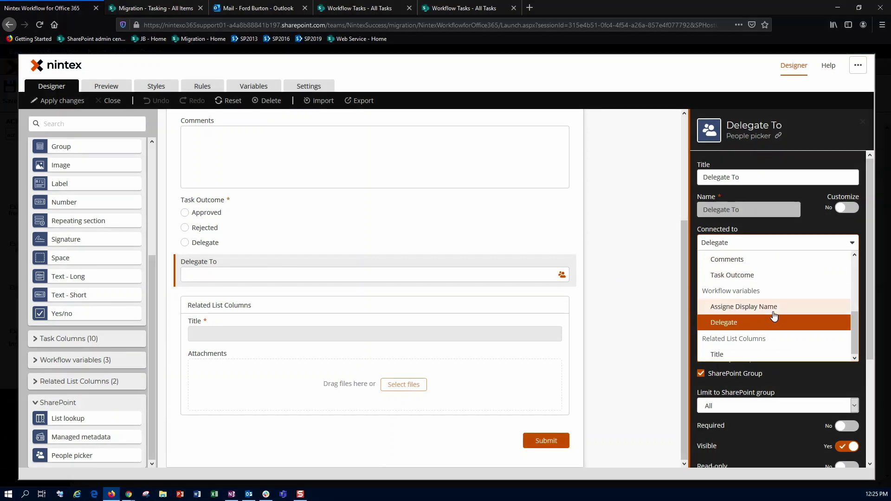
left_click(202, 86)
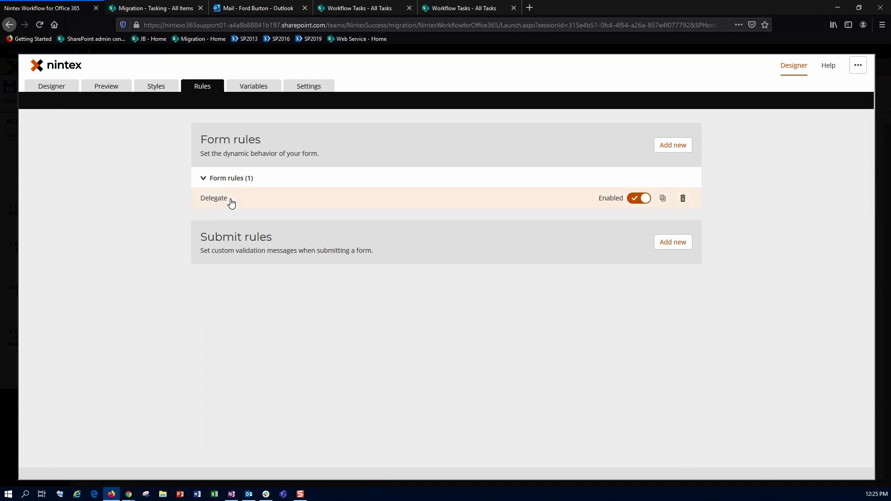
Review the Delegate rule's If/Then/Else on the Delegate outcome, then preview the form.
left_click(231, 203)
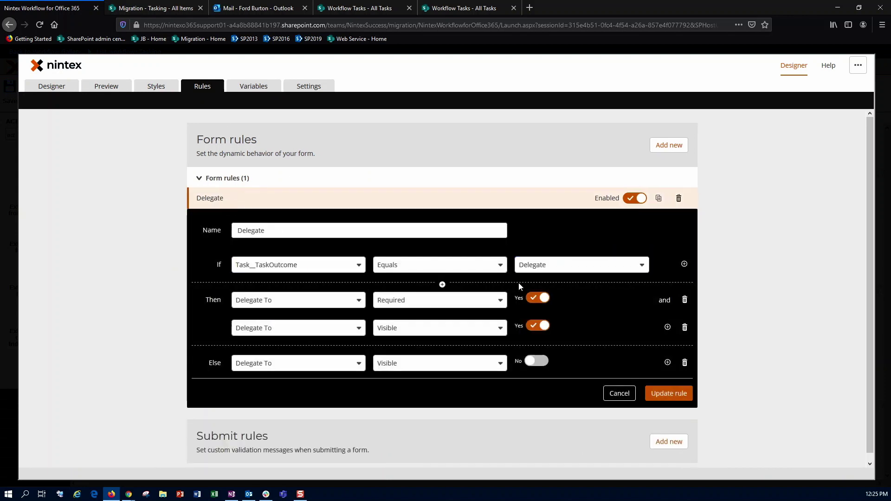
left_click(546, 271)
left_click(117, 89)
Choose Delegate in the preview so the required Delegate To field appears, then return to design.
scroll(284, 298, "down", 3)
left_click(275, 260)
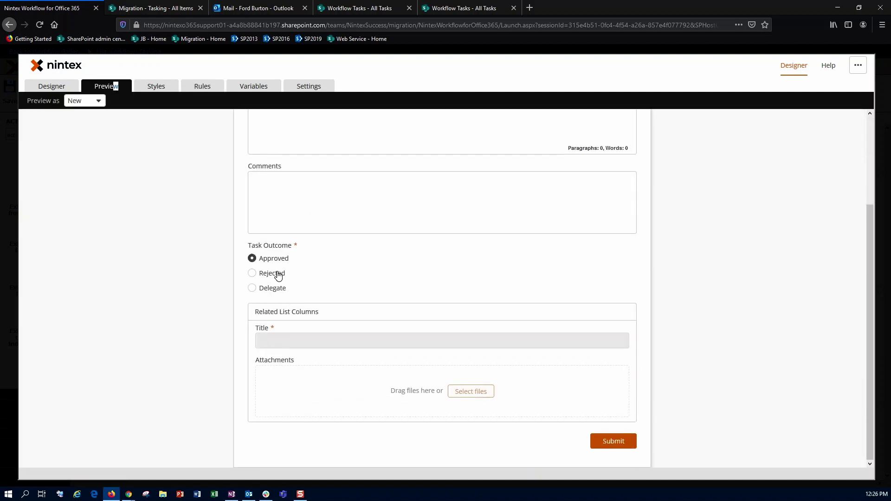
left_click(278, 288)
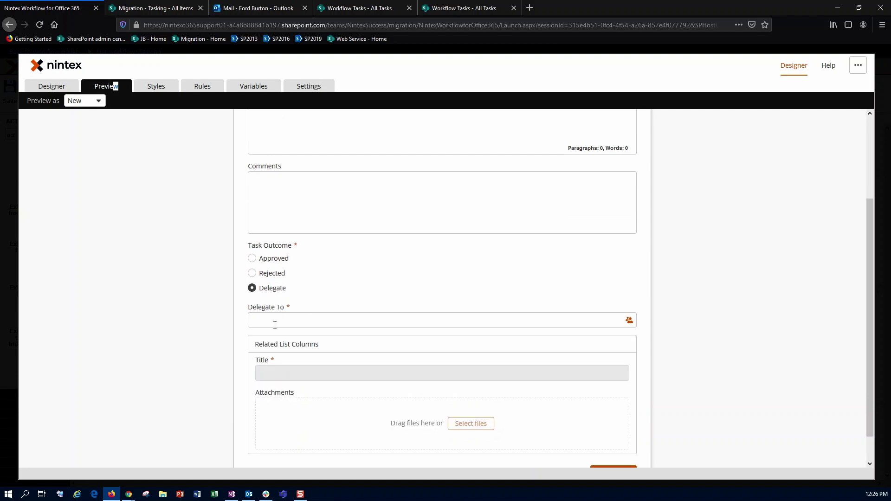
left_click(293, 323)
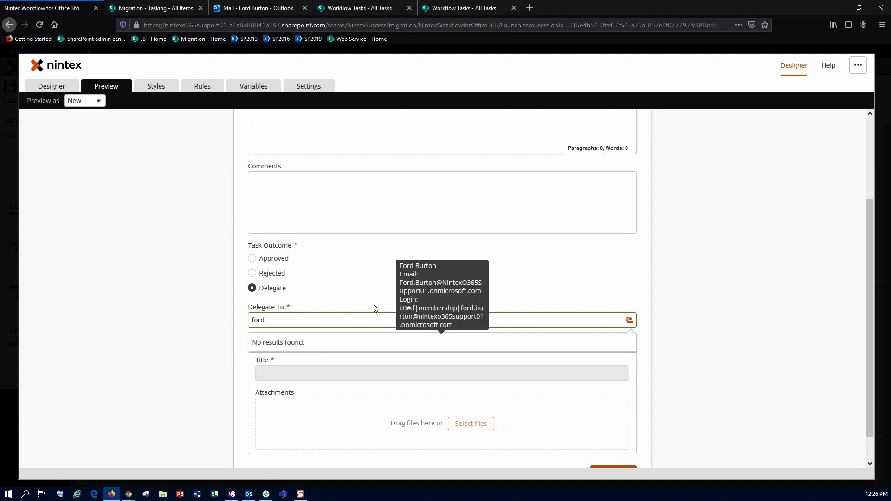
left_click(351, 299)
scroll(224, 163, "up", 3)
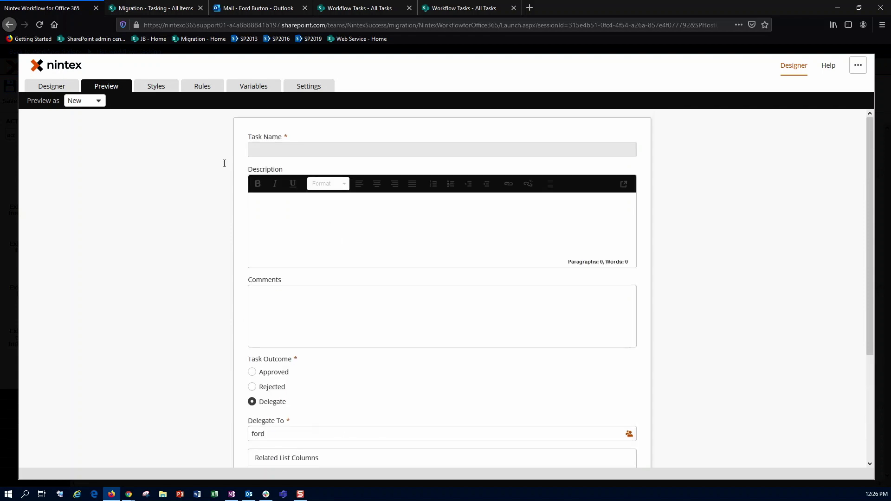
left_click(51, 86)
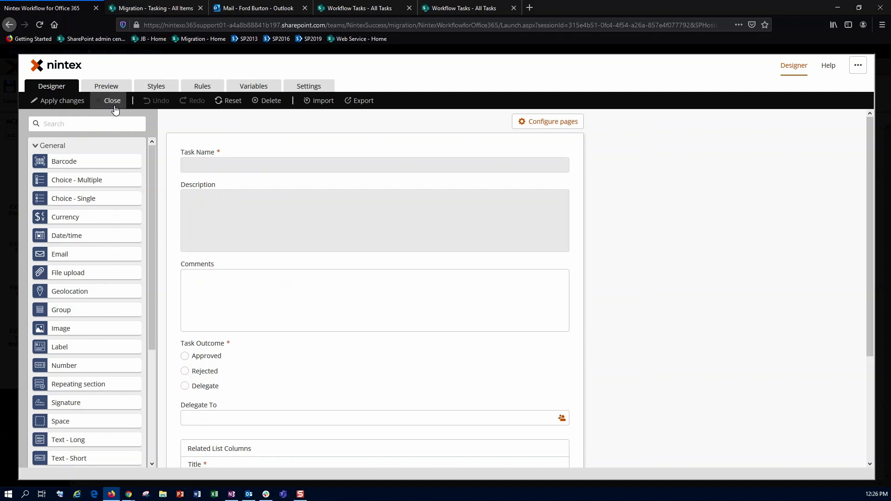
Close the form and task settings, then inspect the Delegated Task assigned to the Delegate variable.
left_click(112, 101)
left_click(64, 101)
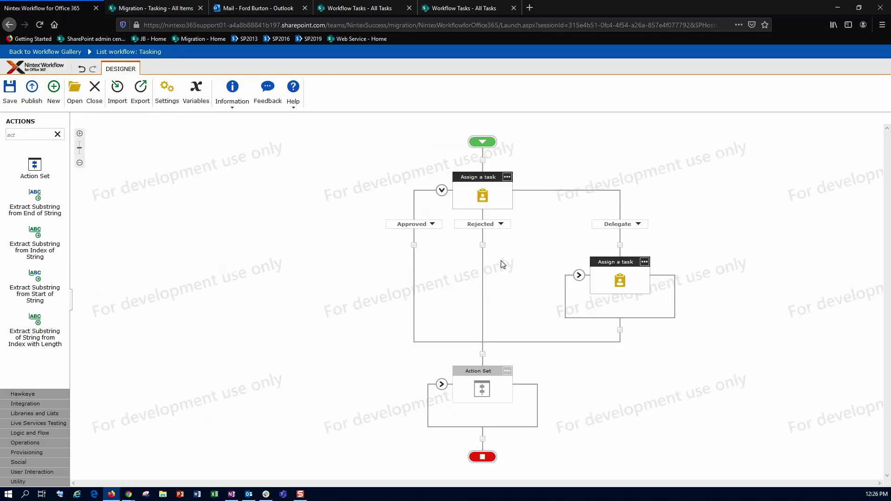
left_click(621, 283)
double_click(619, 284)
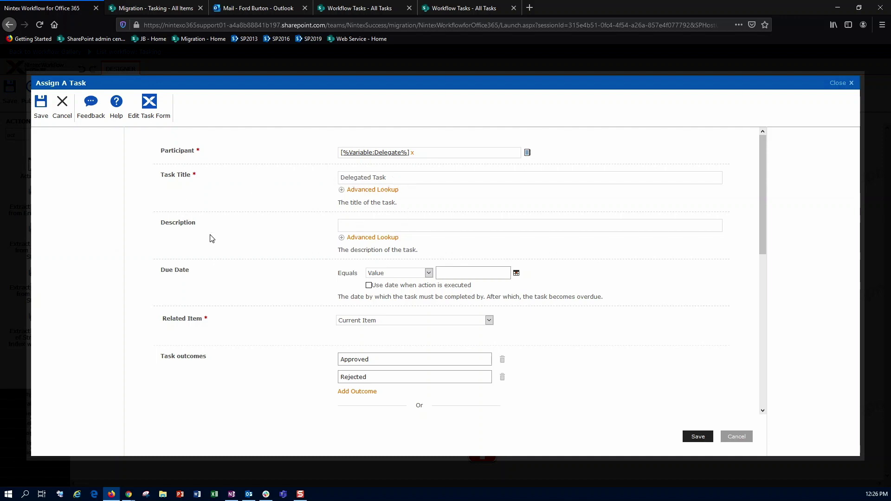
left_click(153, 8)
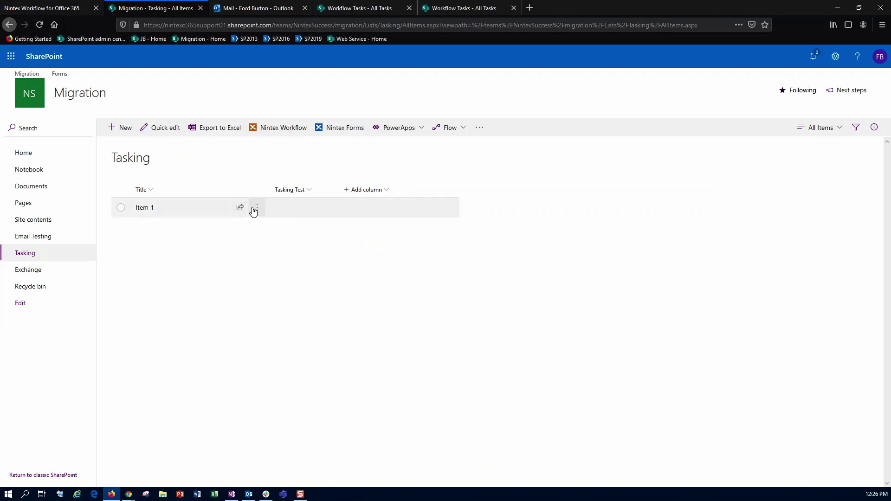
Start the Tasking Test workflow on Item 1 via More > Workflow.
left_click(253, 211)
mouse_move(328, 359)
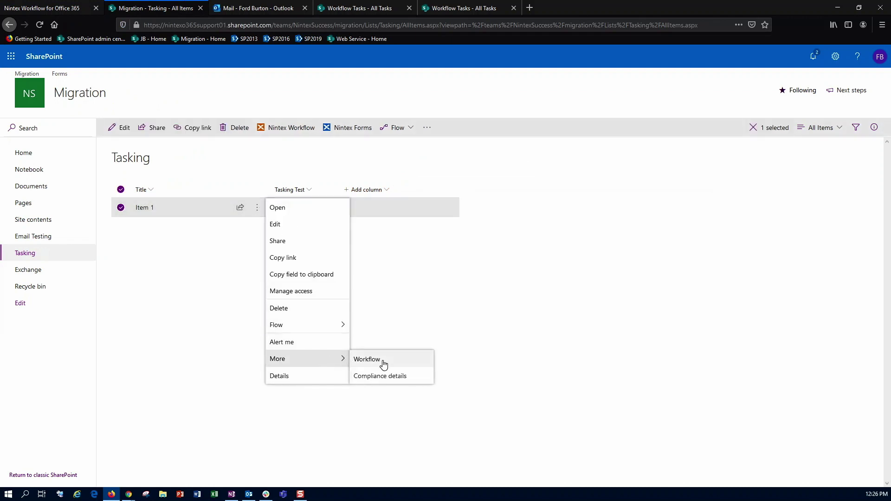
left_click(384, 365)
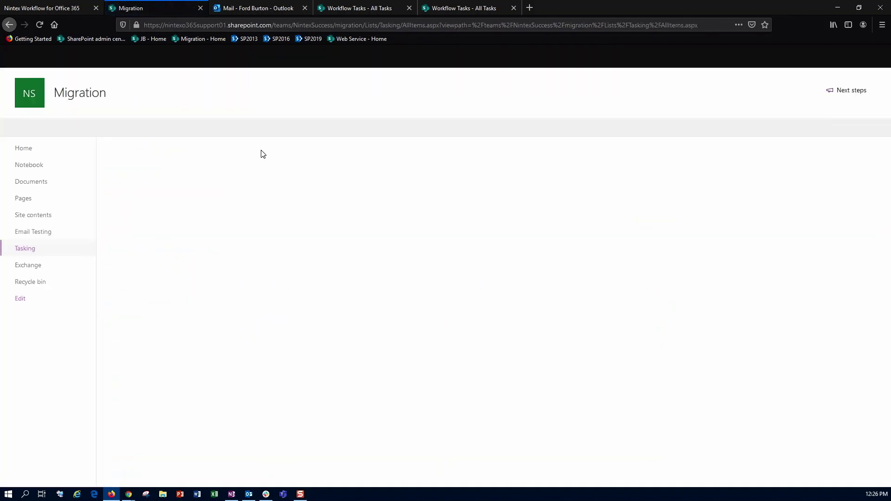
left_click(239, 13)
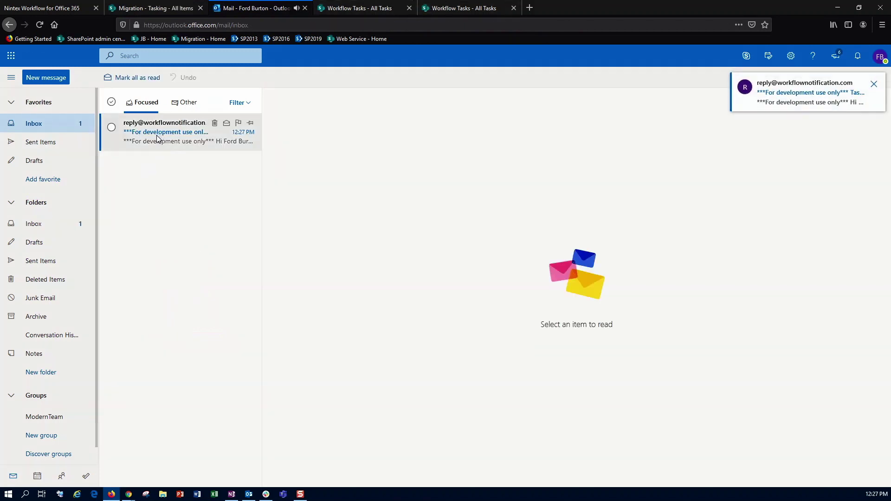
Open the Delegation Task email and highlight its note about delegating through the task form.
left_click(157, 140)
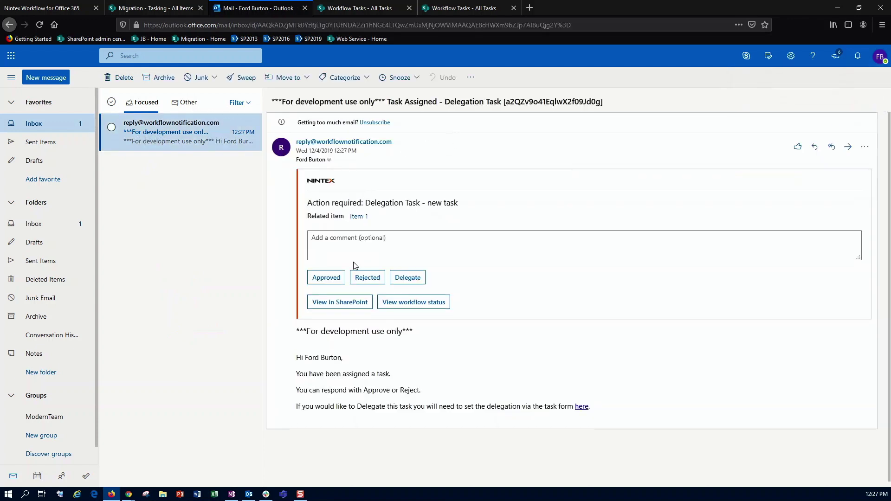
scroll(306, 366, "down", 1)
left_click_drag(326, 369, 393, 385)
left_click_drag(328, 402, 356, 401)
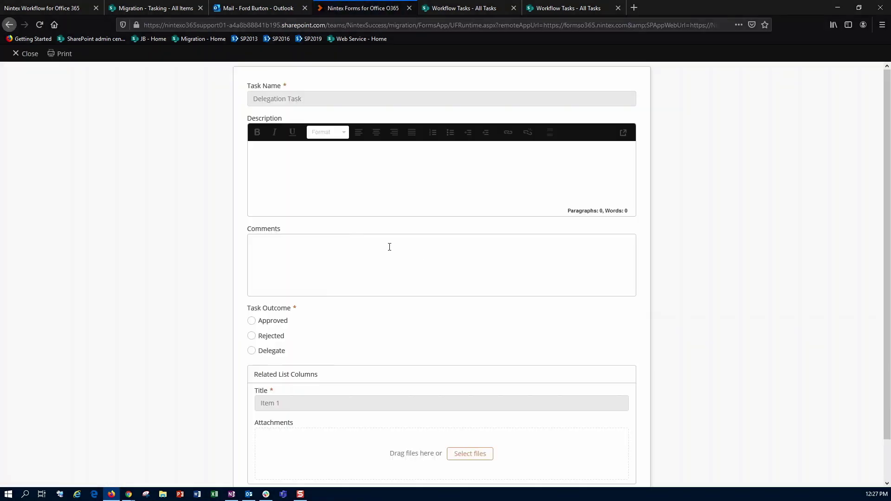
Choose the Delegate outcome and search for and pick a user in Delegate To.
scroll(363, 265, "down", 2)
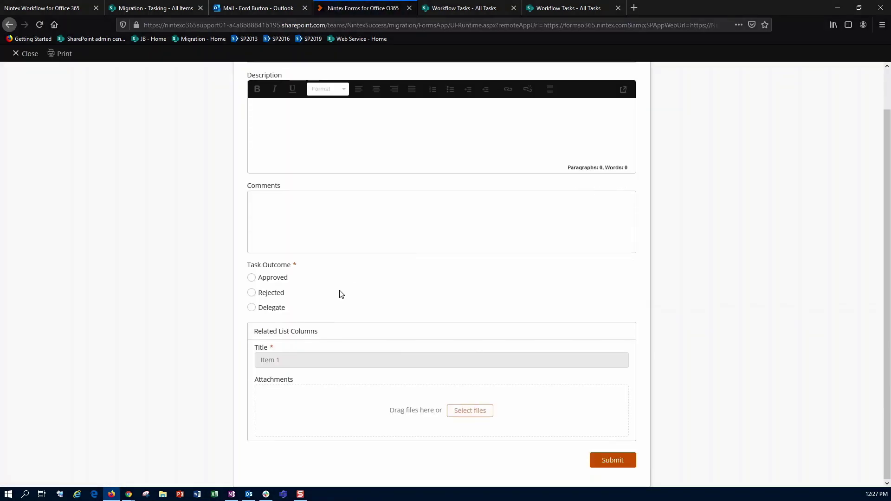
left_click(252, 308)
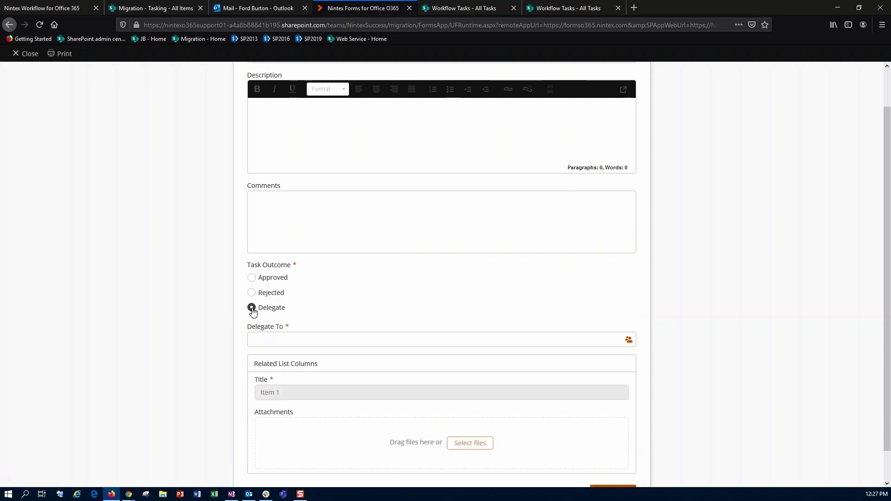
left_click(313, 341)
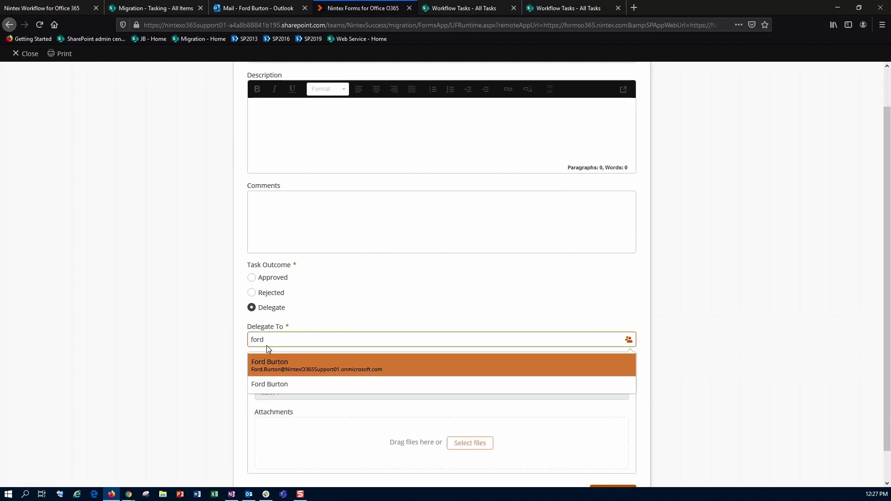
key("BackSpace")
key("BackSpace")
key("BackSpace")
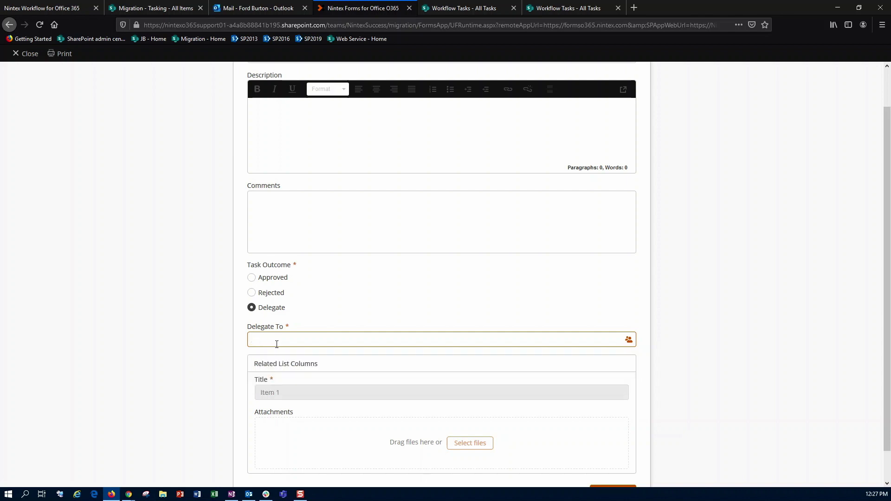
type("global")
double_click(293, 342)
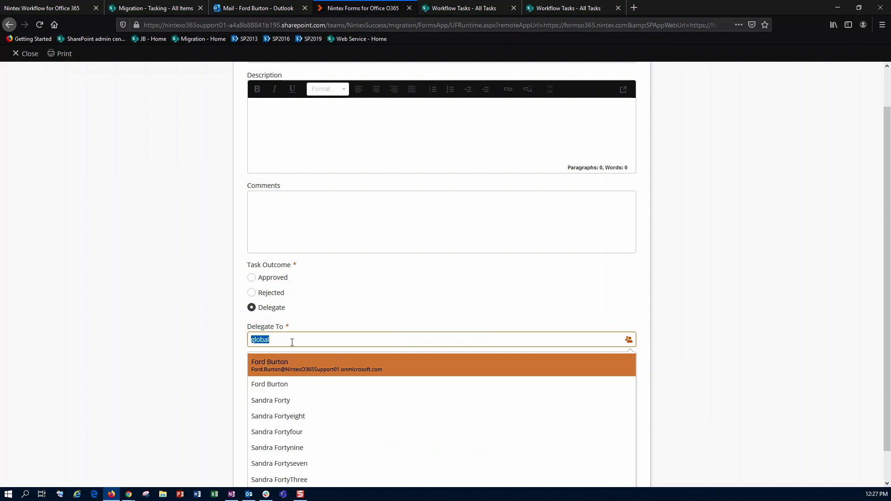
type("jonathan")
double_click(295, 341)
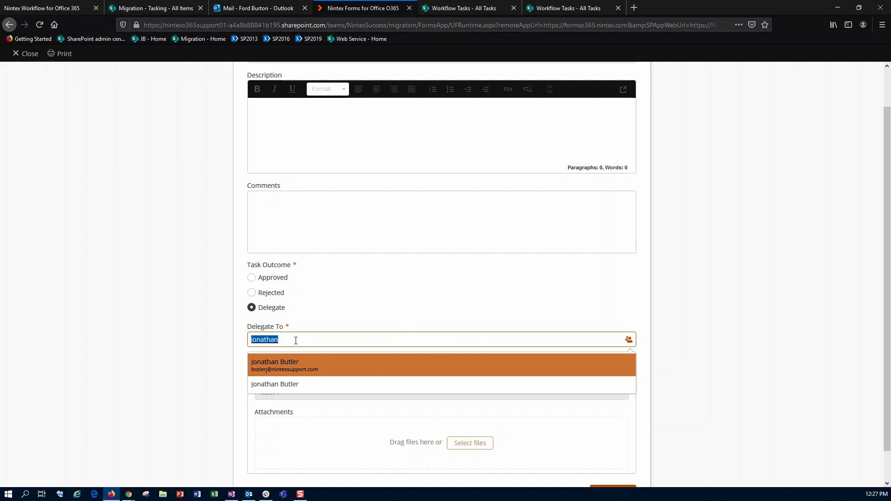
type("ford")
left_click(284, 369)
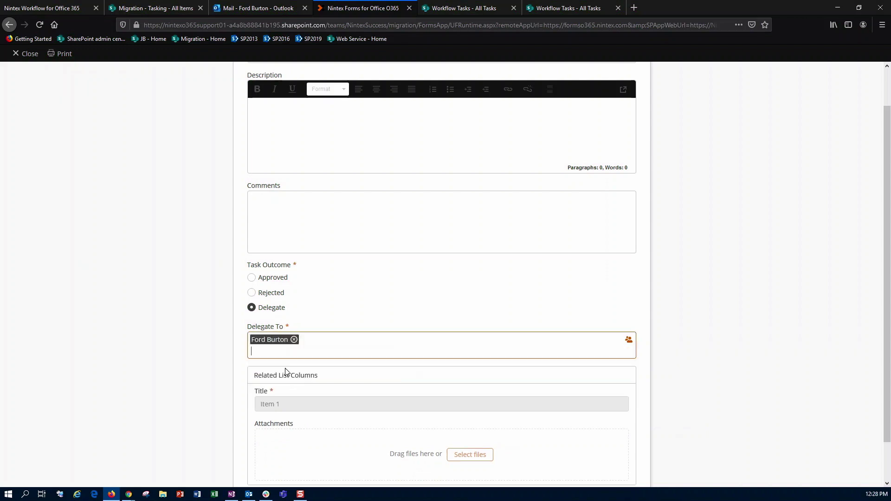
Submit the Delegate response and go back to the Outlook inbox.
scroll(736, 410, "down", 1)
left_click(617, 463)
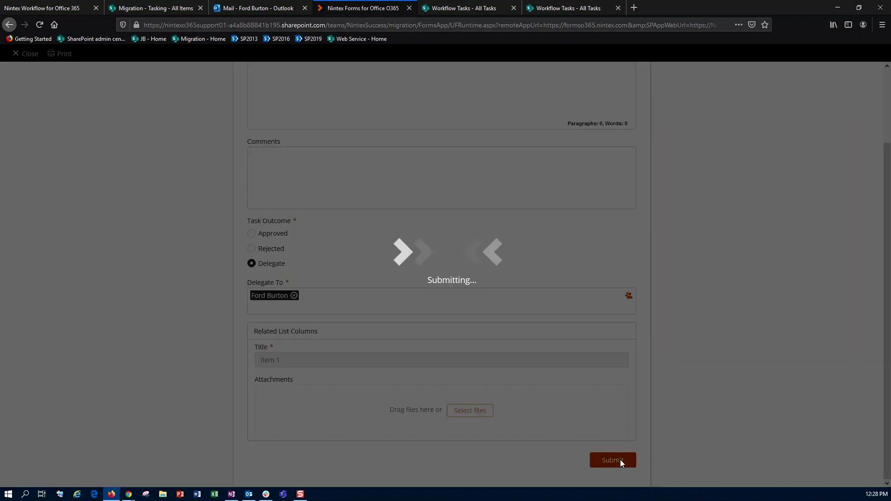
key("ctrl+Page_Up")
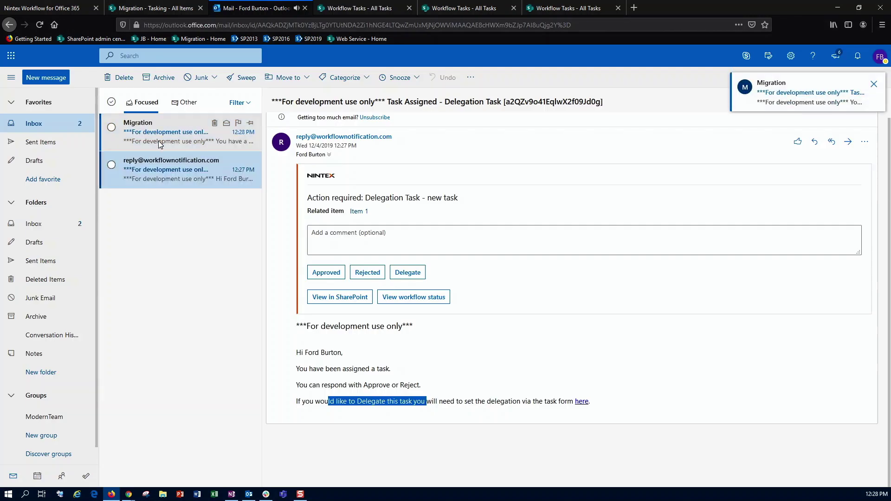
Open the Migration email announcing the new Delegated Task for Item 1.
left_click(160, 144)
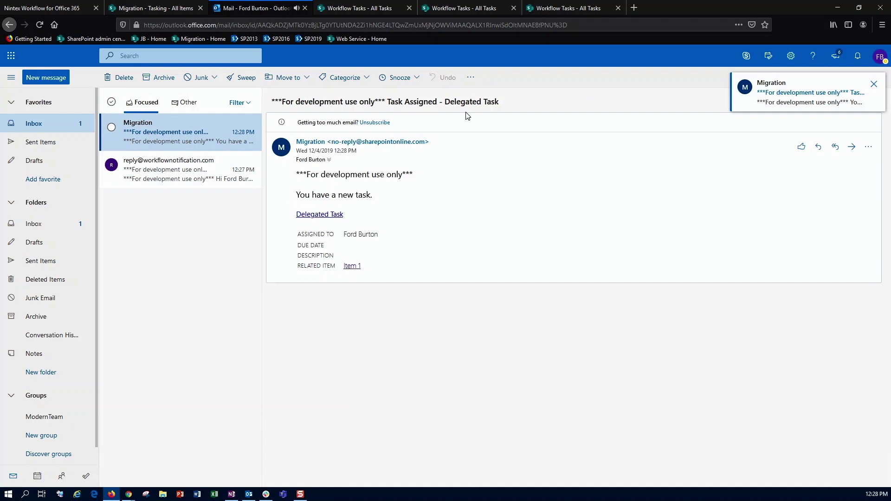
left_click_drag(445, 102, 514, 109)
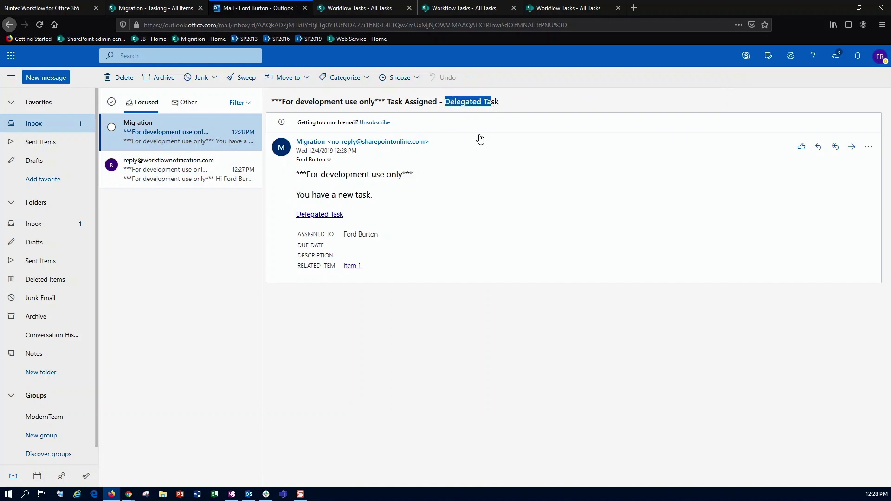